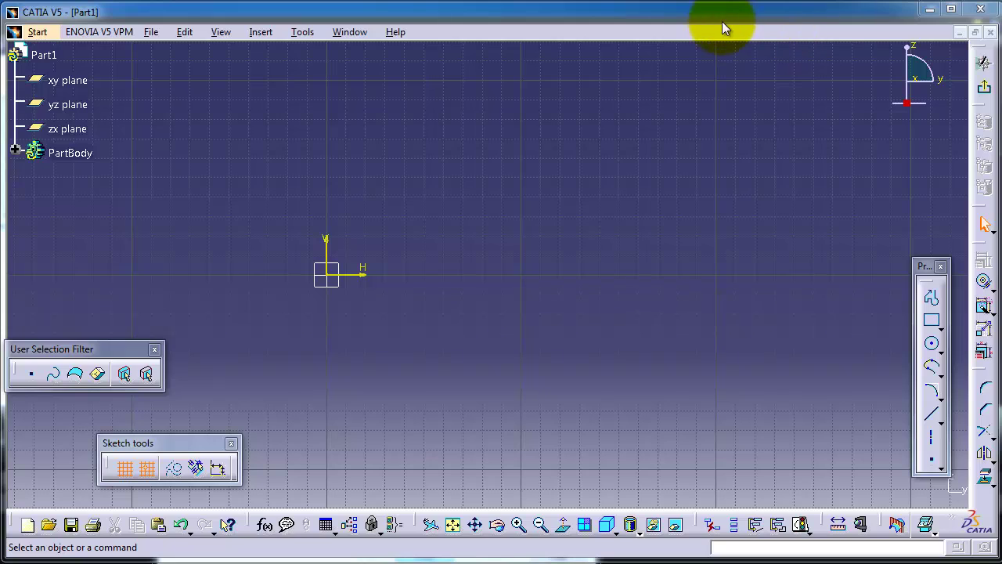
{"action": "left_click", "coordinate": [261, 32]}
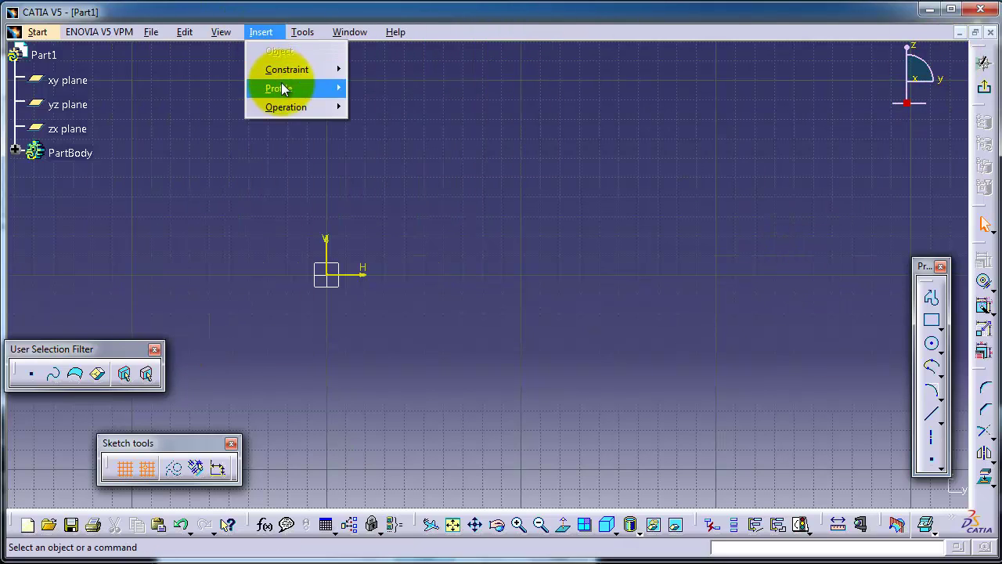
{"action": "mouse_move", "coordinate": [282, 90]}
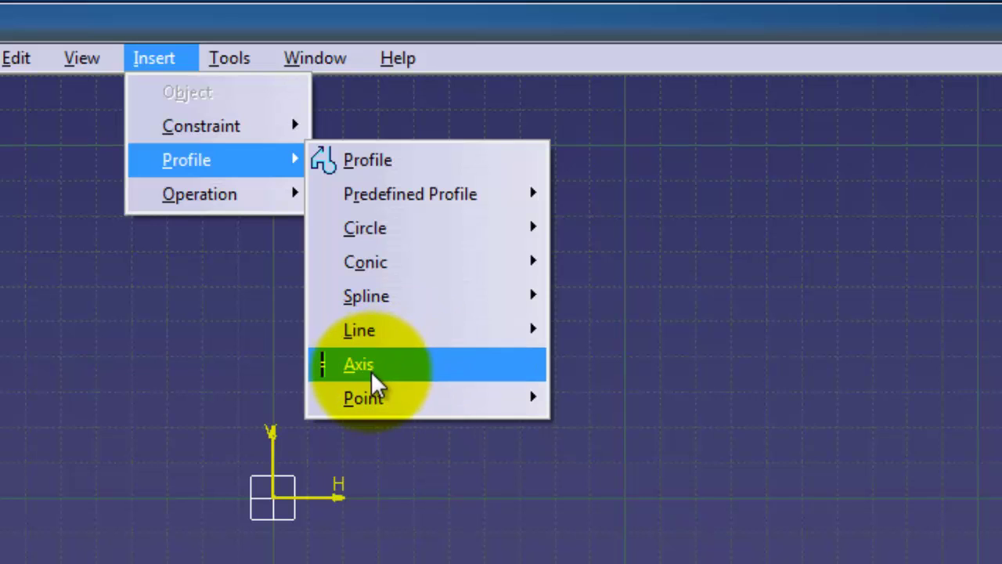
{"action": "mouse_move", "coordinate": [376, 413]}
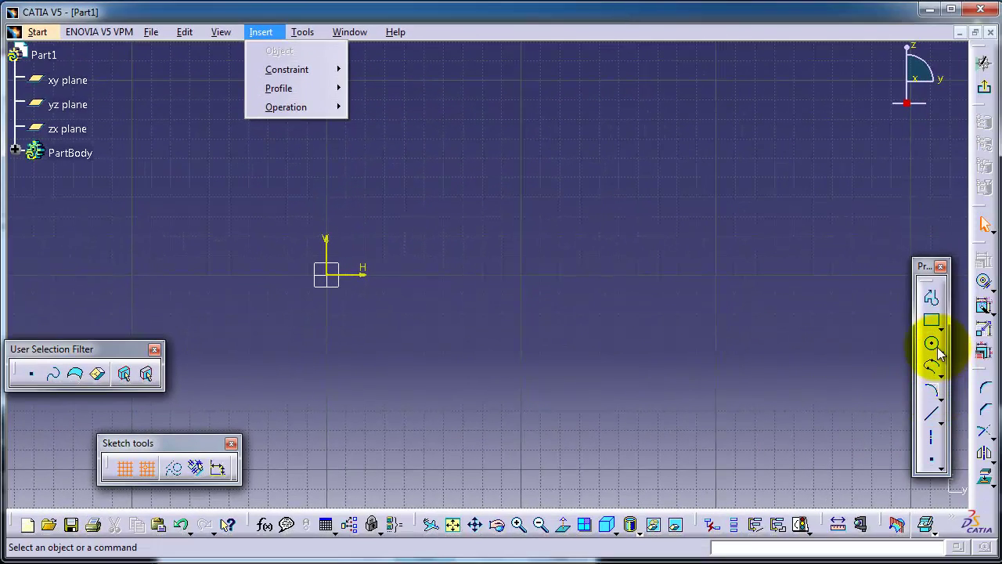
Sketch a circle of about 90 mm radius centred on the horizontal axis, about 40 mm to the left of the origin.
{"action": "left_click", "coordinate": [931, 345]}
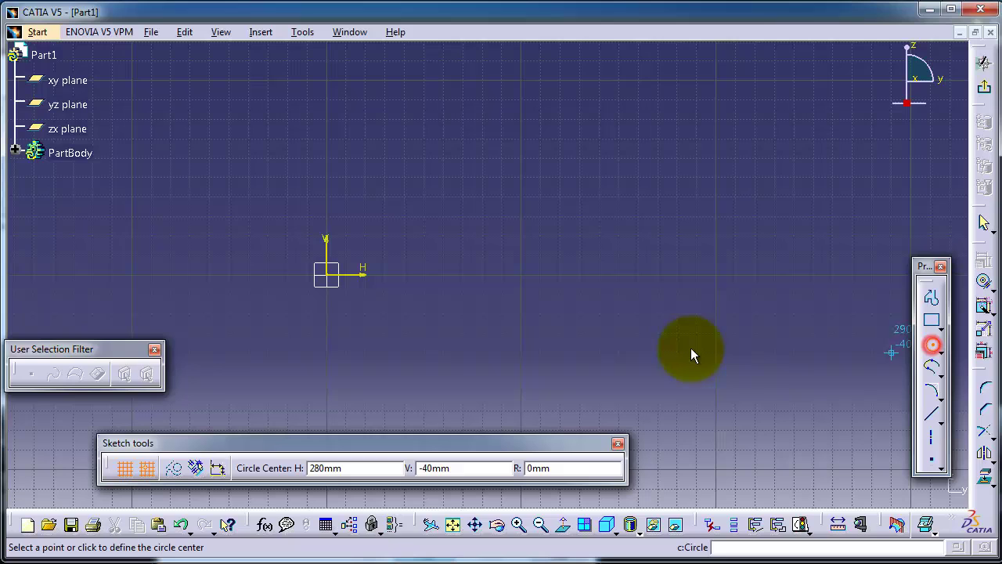
{"action": "left_click", "coordinate": [257, 273]}
{"action": "left_click", "coordinate": [243, 105]}
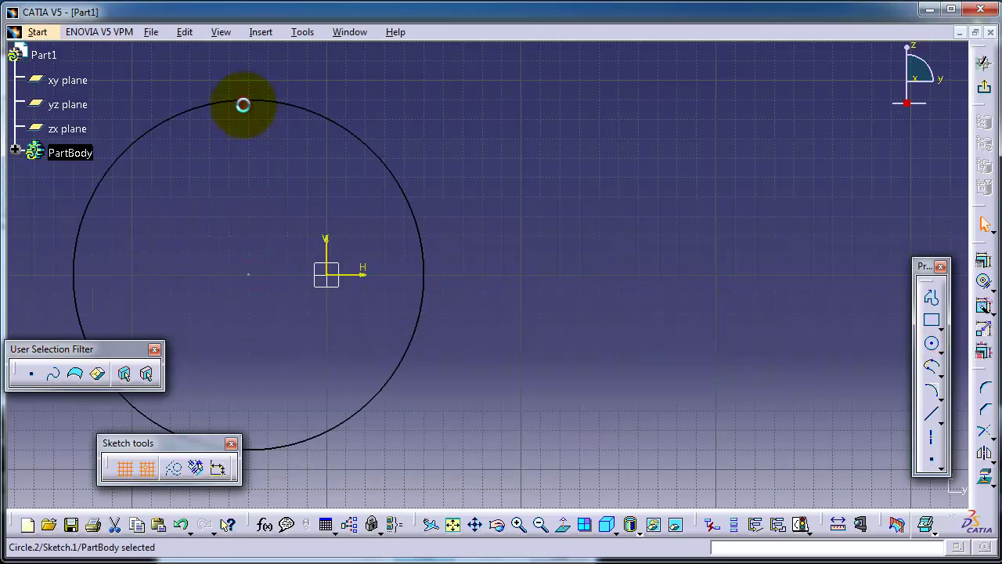
{"action": "middle_click_drag", "start_coordinate": [231, 184], "coordinate": [353, 172]}
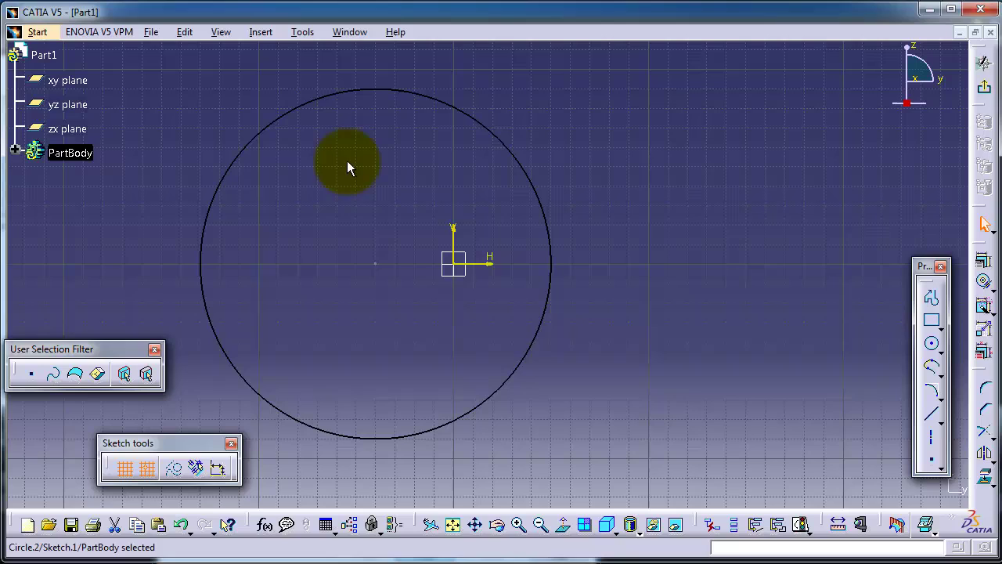
Draw a vertical and a horizontal axis line through the circle's centre, each extending slightly beyond the circle on both ends.
{"action": "left_click", "coordinate": [933, 441]}
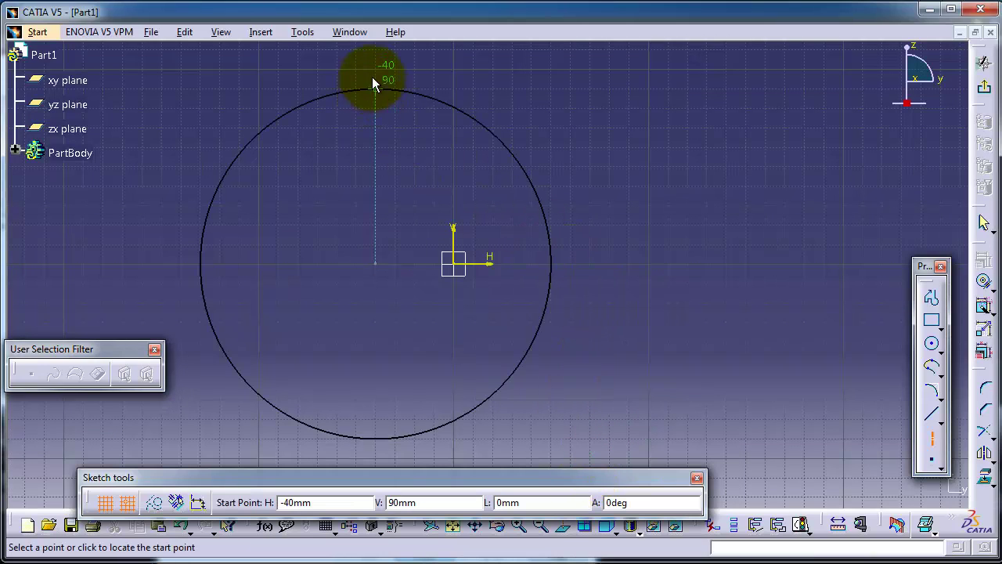
{"action": "left_click", "coordinate": [378, 63]}
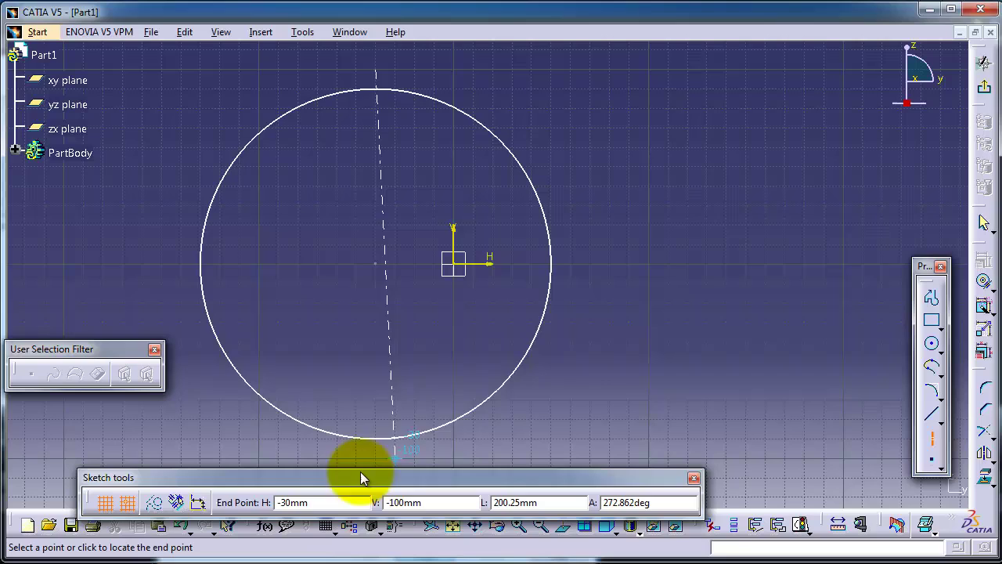
{"action": "left_click", "coordinate": [370, 453]}
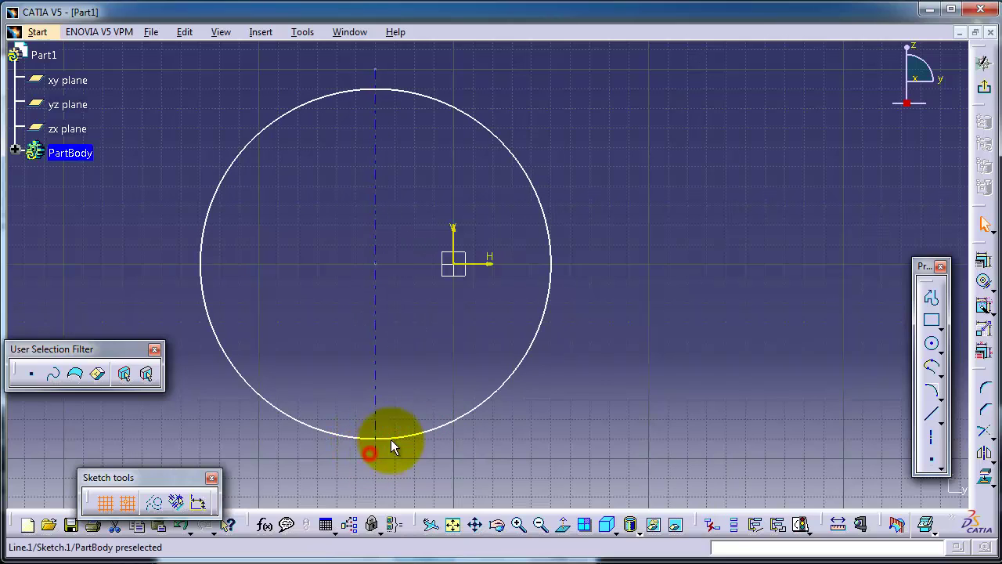
{"action": "left_click", "coordinate": [931, 436]}
{"action": "left_click", "coordinate": [179, 267]}
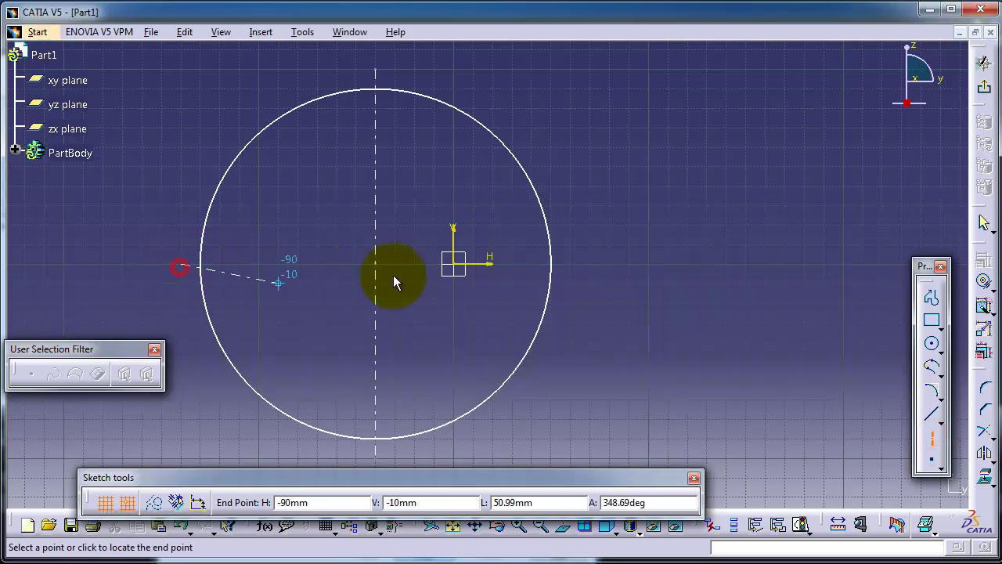
{"action": "left_click", "coordinate": [589, 262]}
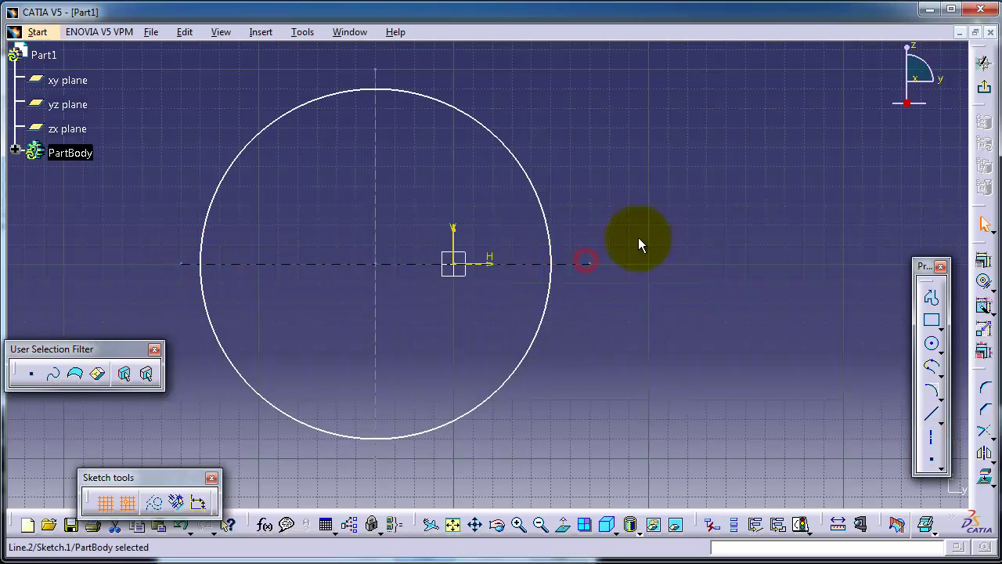
Sketch a rectangle about 180 mm wide and 50 mm high right of the circle, with a horizontal axis line across its mid-height.
{"action": "mouse_move", "coordinate": [634, 163]}
{"action": "middle_mouse_down"}
{"action": "mouse_move", "coordinate": [543, 139]}
{"action": "mouse_move", "coordinate": [537, 127]}
{"action": "mouse_move", "coordinate": [577, 133]}
{"action": "mouse_move", "coordinate": [418, 132]}
{"action": "mouse_move", "coordinate": [420, 147]}
{"action": "middle_mouse_up"}
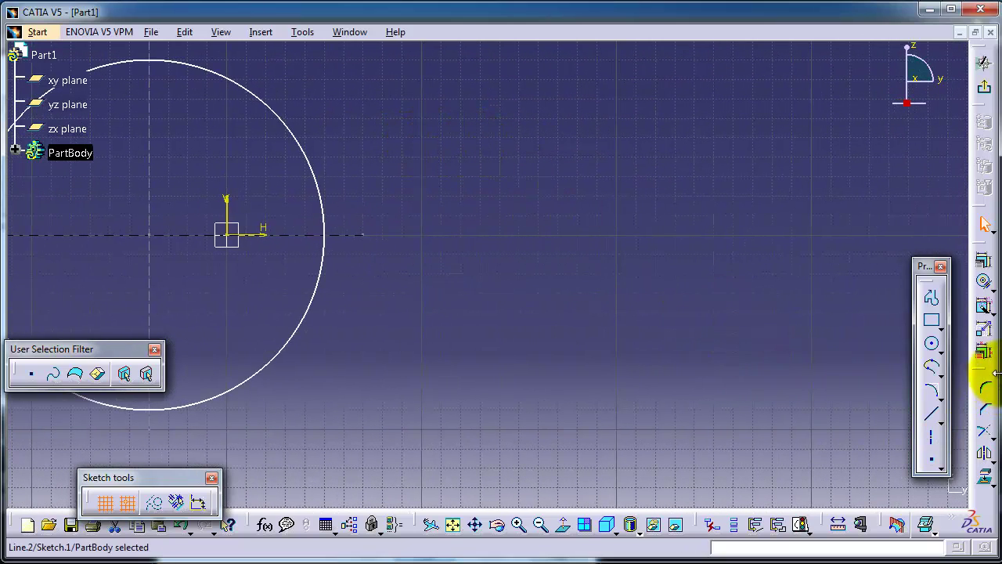
{"action": "left_click", "coordinate": [932, 320]}
{"action": "left_click", "coordinate": [477, 142]}
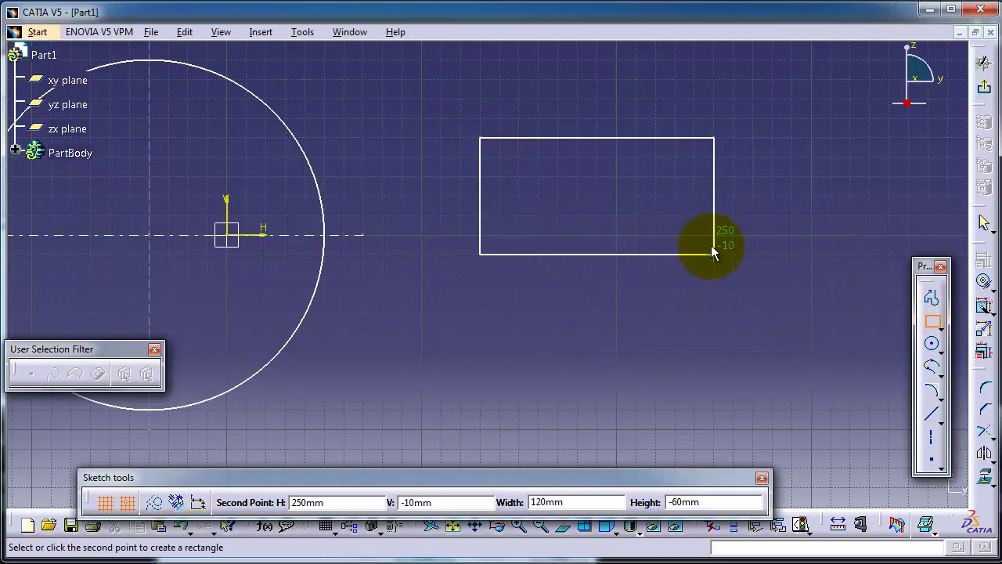
{"action": "left_click", "coordinate": [827, 231]}
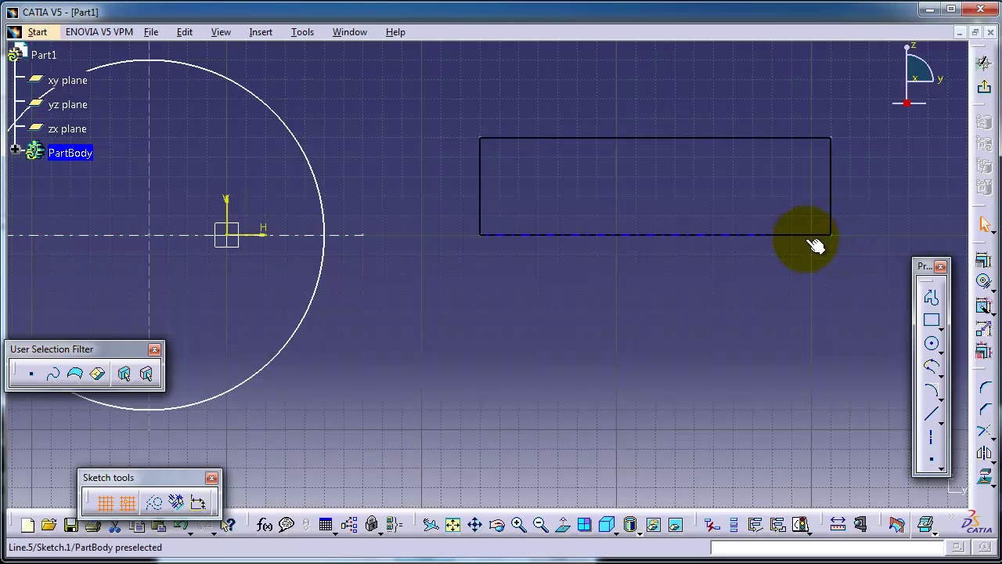
{"action": "left_click", "coordinate": [931, 441]}
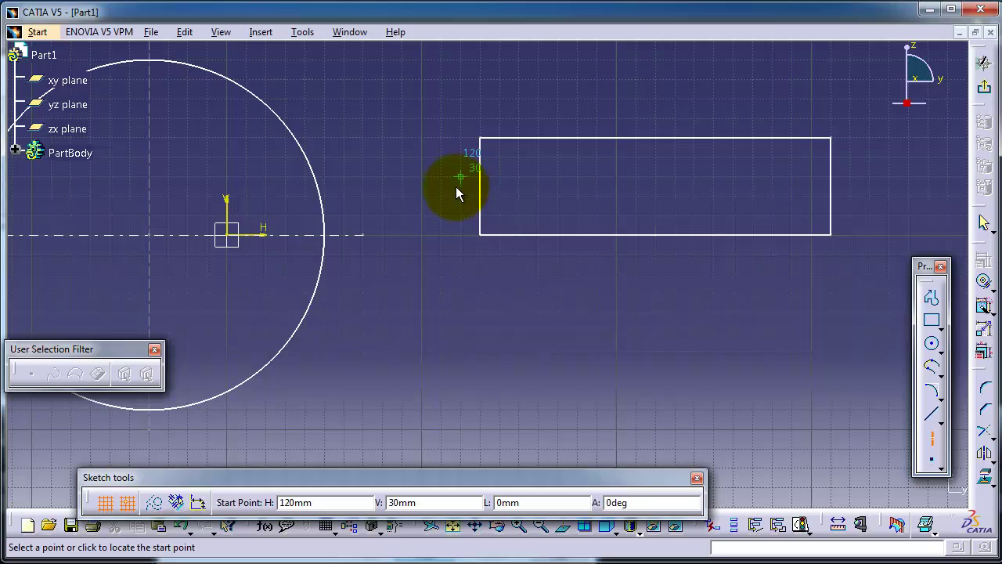
{"action": "left_click", "coordinate": [479, 185]}
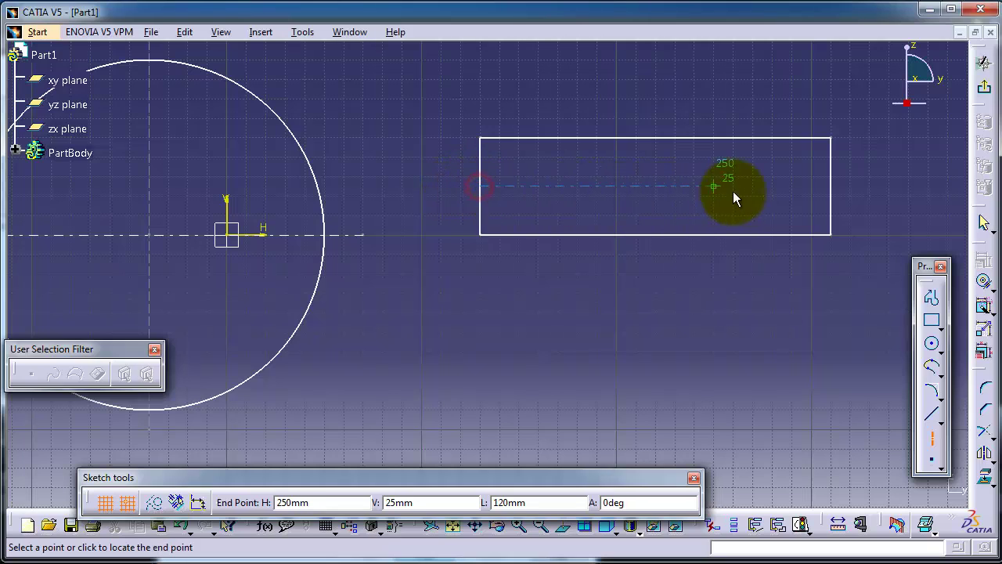
{"action": "left_click", "coordinate": [836, 192]}
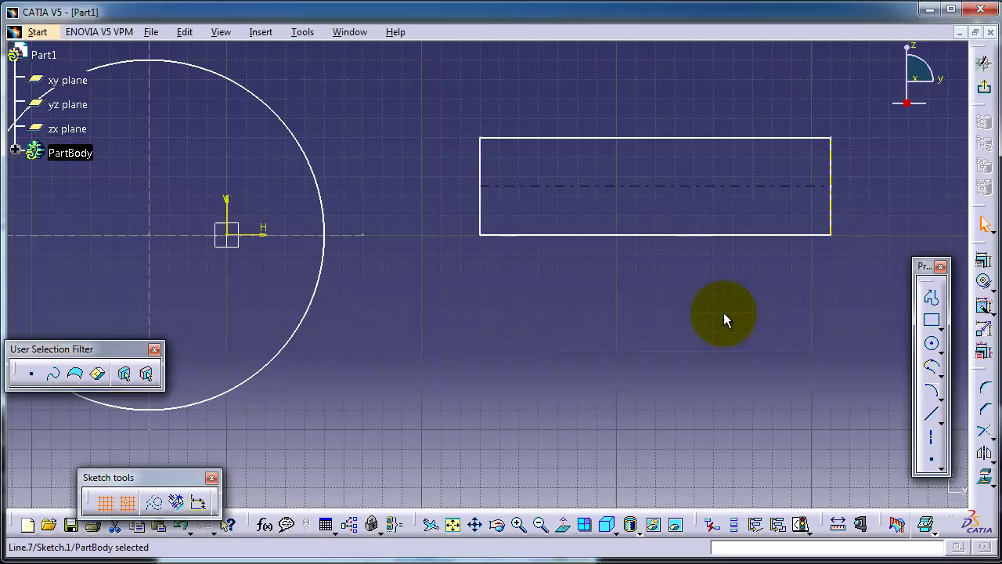
Place two points below the rectangle, one beneath its lower right corner and one to the lower left of its left corner.
{"action": "mouse_move", "coordinate": [724, 315]}
{"action": "middle_mouse_down"}
{"action": "mouse_move", "coordinate": [676, 315]}
{"action": "mouse_move", "coordinate": [678, 271]}
{"action": "mouse_move", "coordinate": [745, 235]}
{"action": "mouse_move", "coordinate": [677, 201]}
{"action": "mouse_move", "coordinate": [675, 180]}
{"action": "mouse_move", "coordinate": [324, 306]}
{"action": "mouse_move", "coordinate": [403, 298]}
{"action": "mouse_move", "coordinate": [394, 246]}
{"action": "middle_mouse_up"}
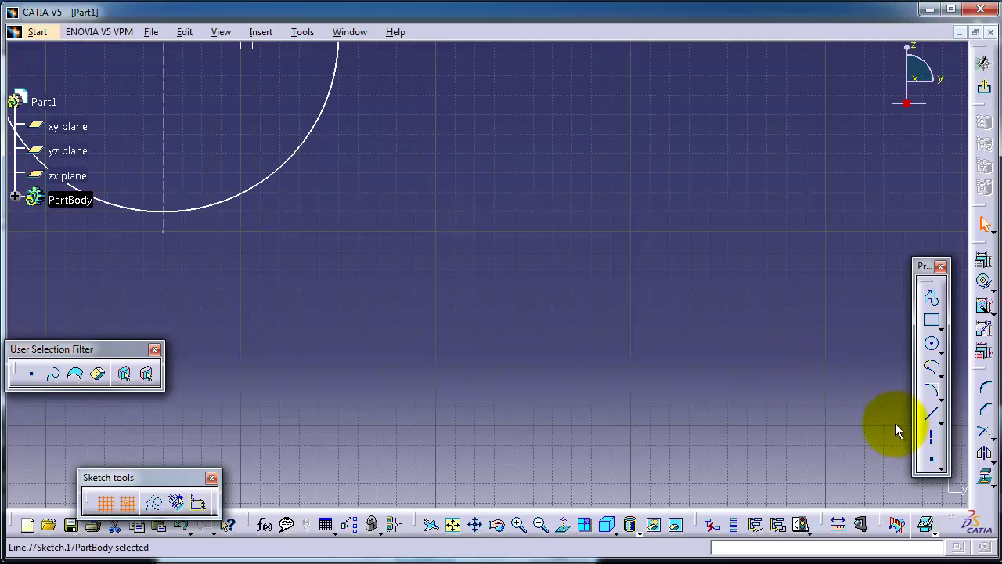
{"action": "mouse_move", "coordinate": [473, 208]}
{"action": "middle_mouse_down"}
{"action": "mouse_move", "coordinate": [427, 286]}
{"action": "mouse_move", "coordinate": [411, 287]}
{"action": "mouse_move", "coordinate": [418, 264]}
{"action": "middle_mouse_up"}
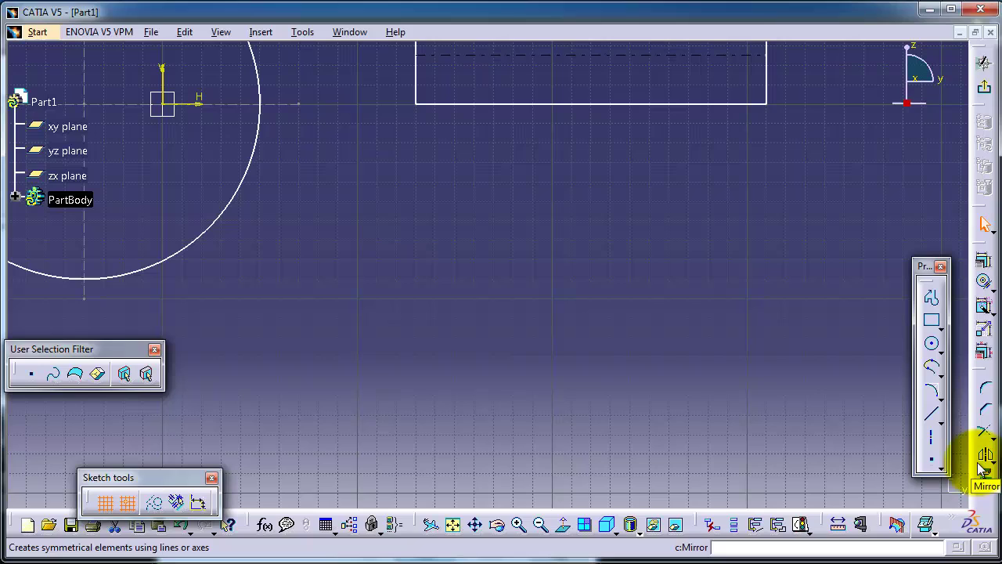
{"action": "left_click", "coordinate": [931, 462]}
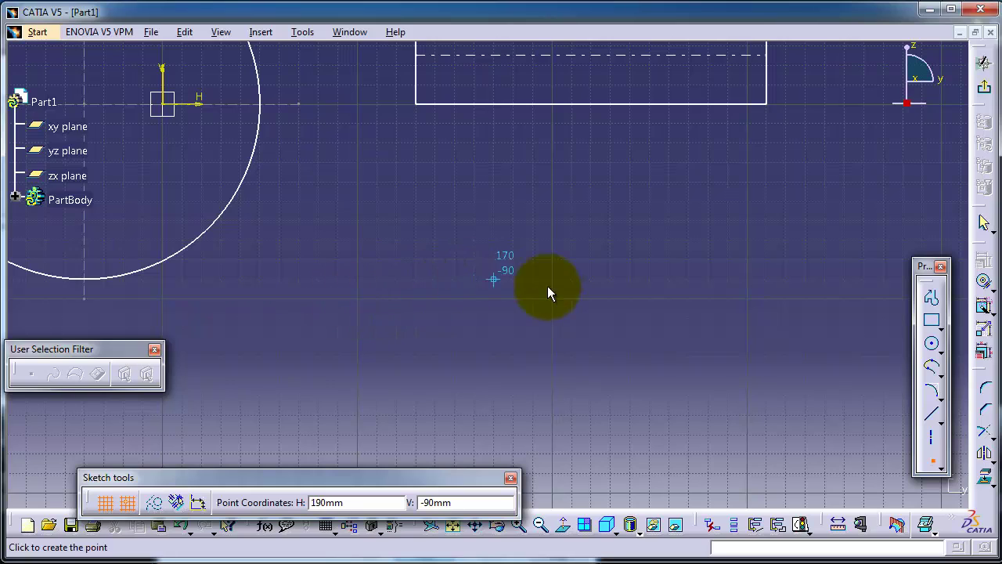
{"action": "left_click", "coordinate": [761, 252]}
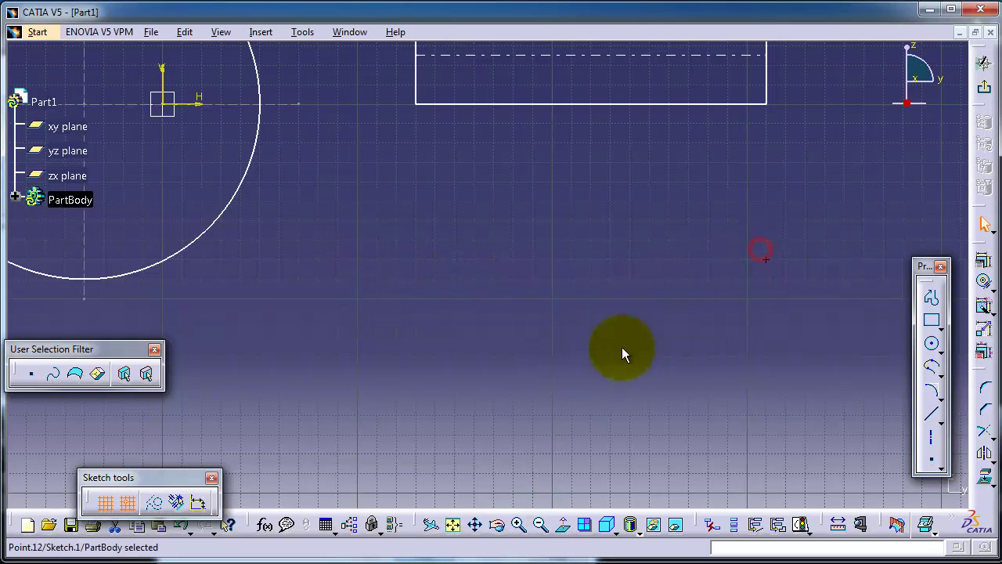
{"action": "left_click", "coordinate": [932, 460]}
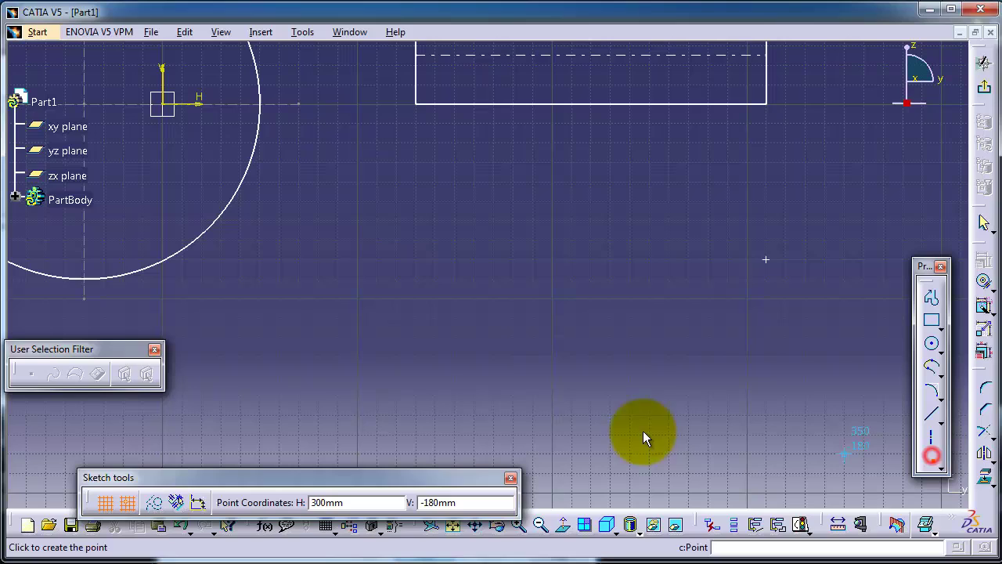
{"action": "left_click", "coordinate": [337, 182]}
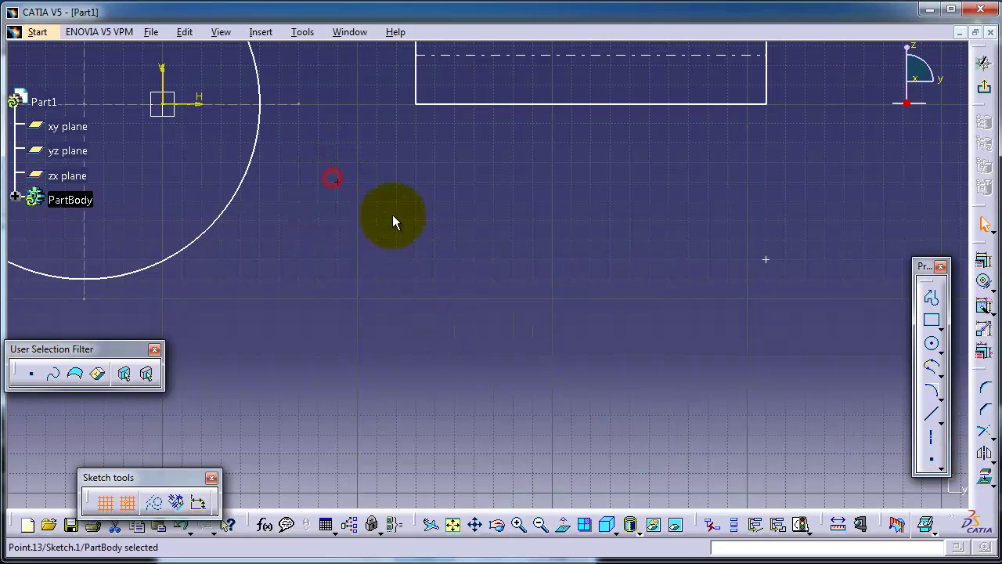
Constrain the horizontal distance between the left point and the rectangle's left edge to 50 mm.
{"action": "left_click", "coordinate": [988, 291]}
{"action": "left_click", "coordinate": [964, 305]}
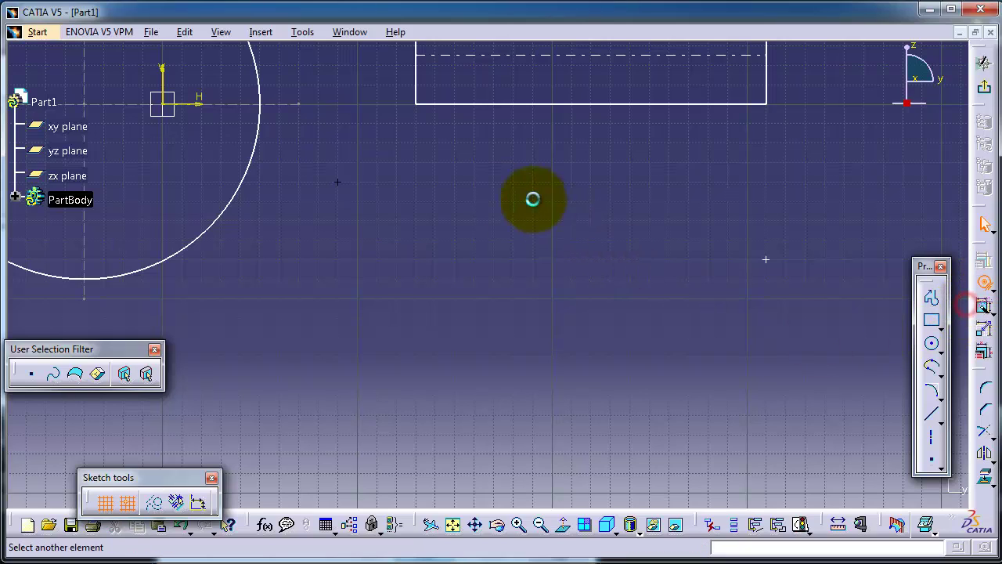
{"action": "left_click", "coordinate": [416, 100]}
{"action": "left_click", "coordinate": [410, 226]}
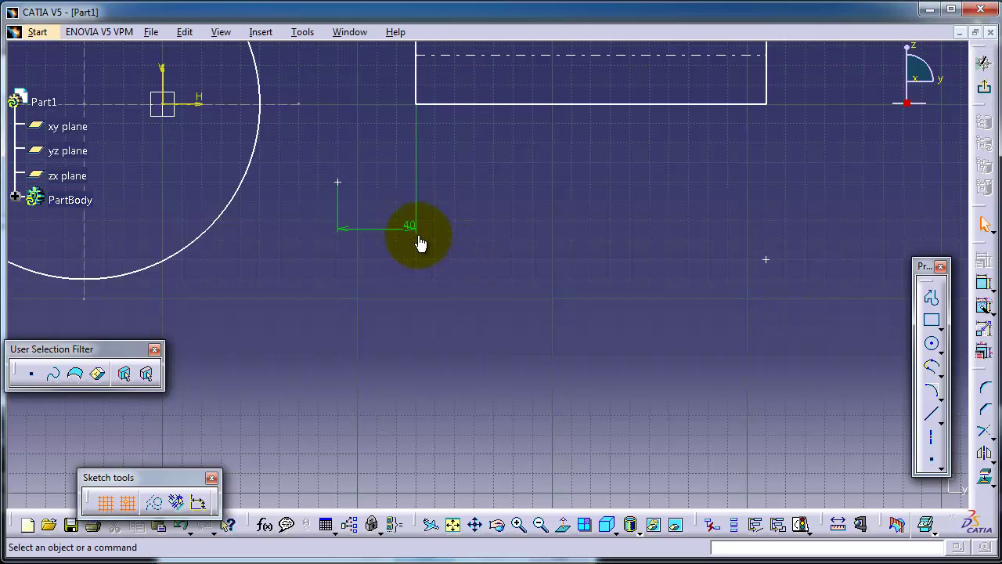
{"action": "double_click", "coordinate": [414, 227]}
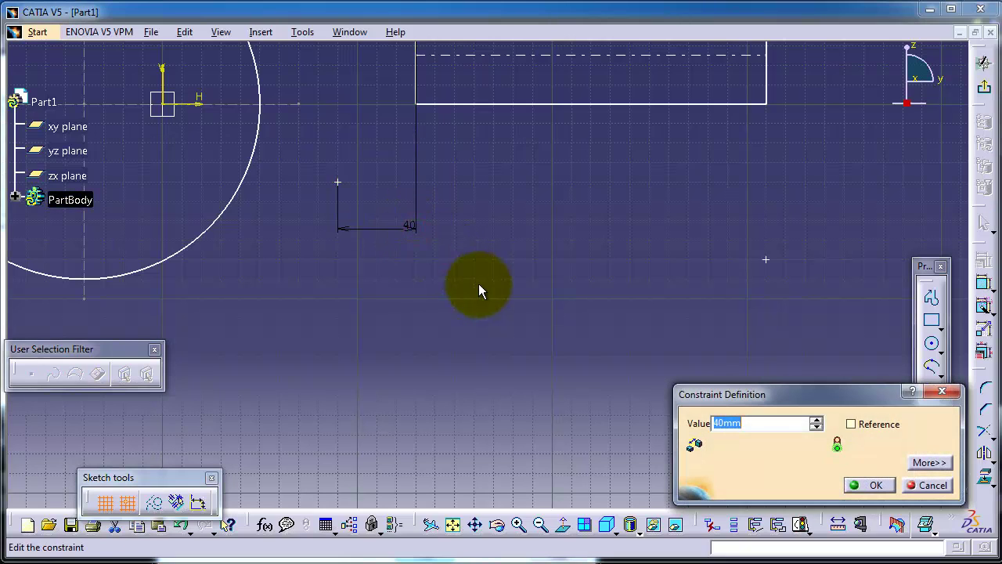
{"action": "type", "text": "50"}
{"action": "key", "text": "Return"}
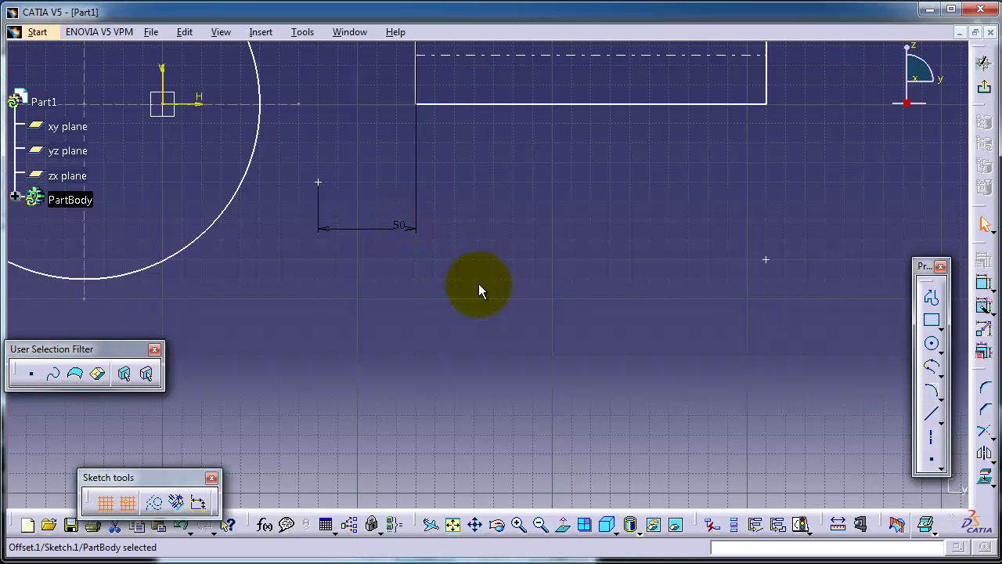
{"action": "left_click", "coordinate": [319, 182]}
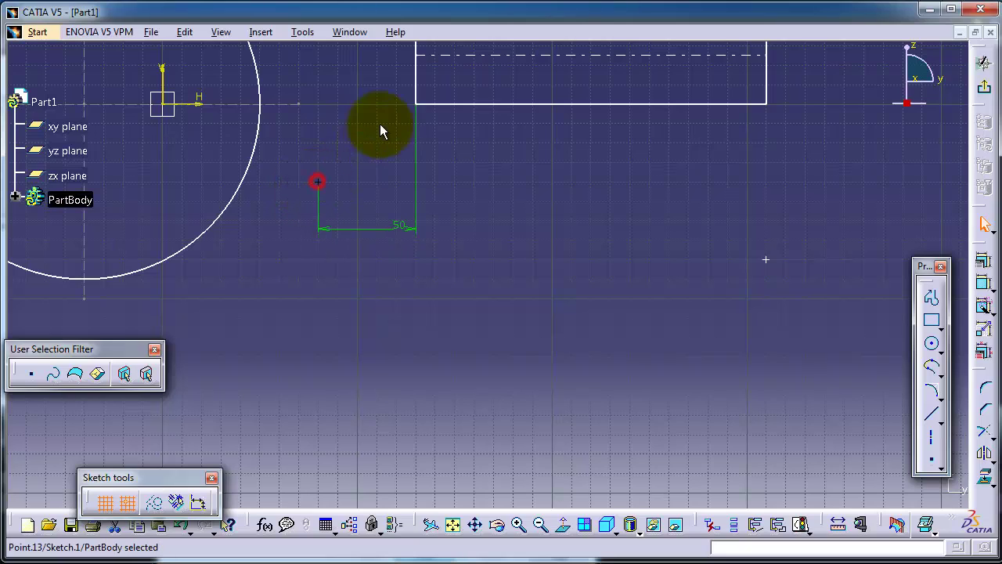
{"action": "left_click", "coordinate": [421, 105]}
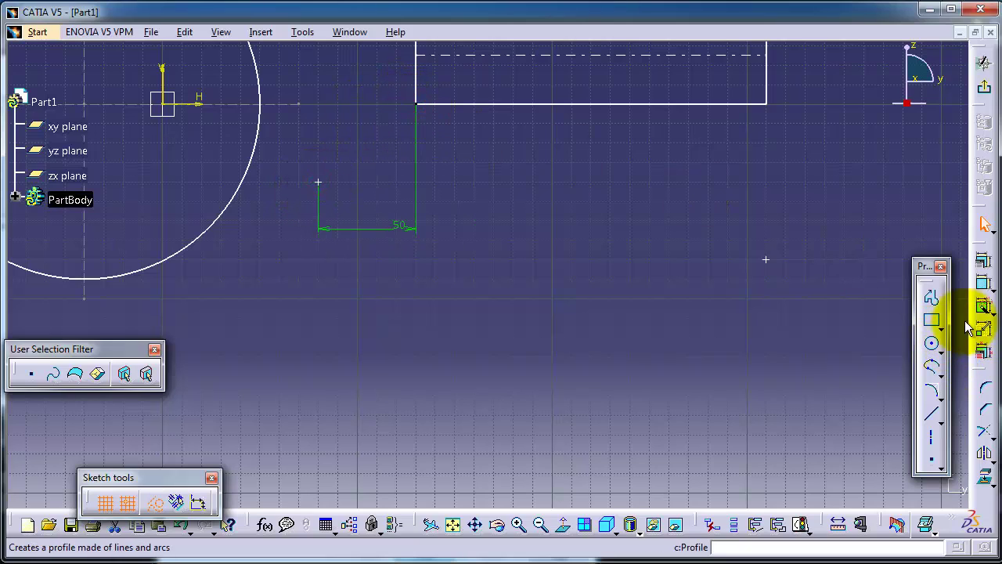
{"action": "left_click", "coordinate": [982, 283]}
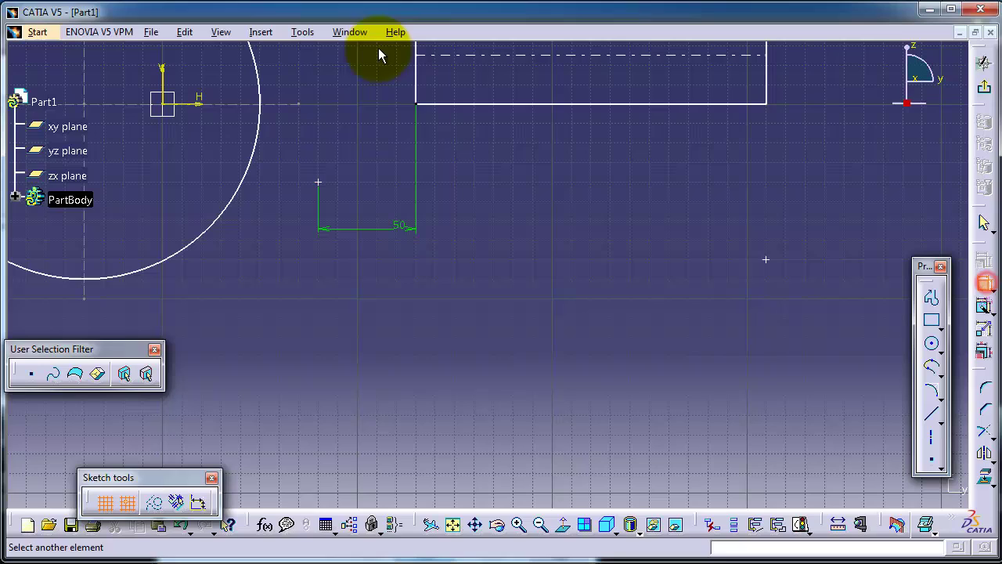
{"action": "left_click", "coordinate": [316, 181]}
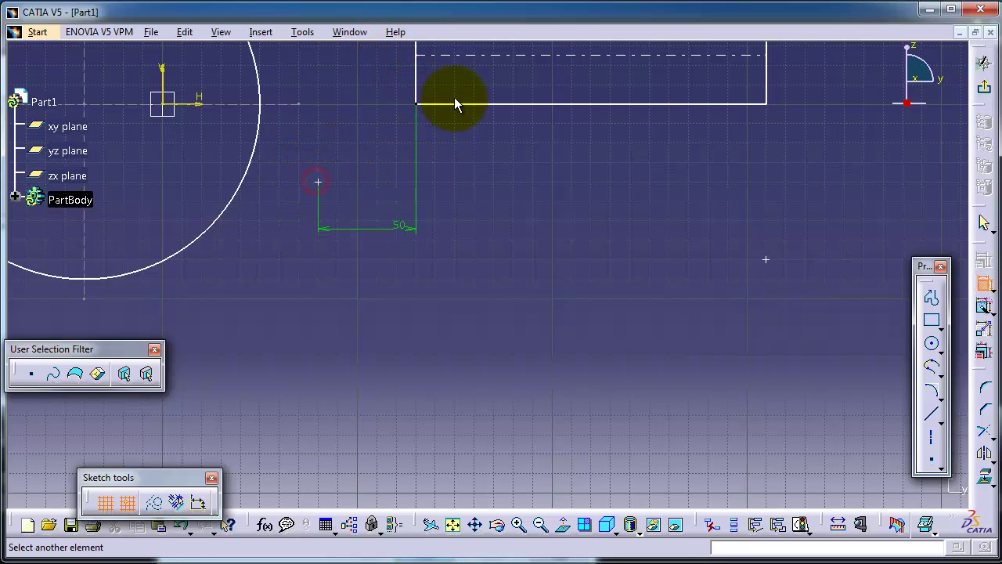
{"action": "left_click", "coordinate": [451, 103]}
{"action": "left_click", "coordinate": [356, 176]}
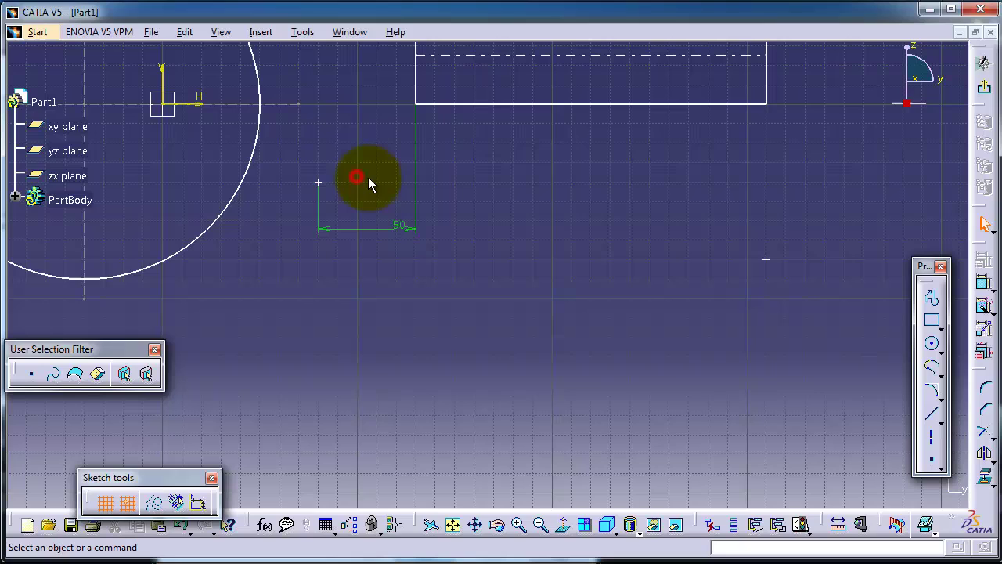
Constrain the vertical distance between the left point and the rectangle's bottom edge to 60 mm.
{"action": "left_click", "coordinate": [985, 283]}
{"action": "left_click", "coordinate": [431, 102]}
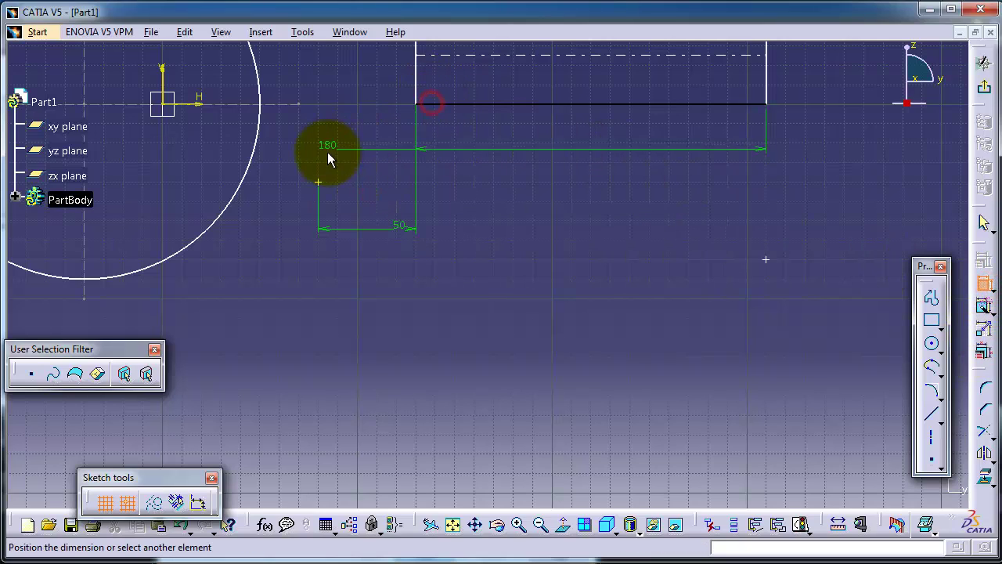
{"action": "left_click", "coordinate": [319, 181]}
{"action": "left_click", "coordinate": [317, 156]}
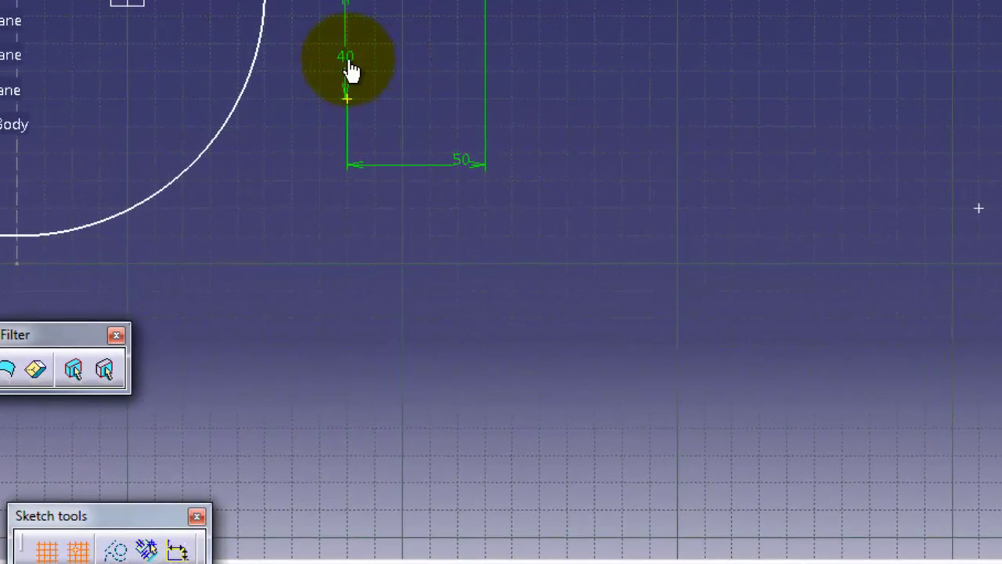
{"action": "double_click", "coordinate": [352, 59]}
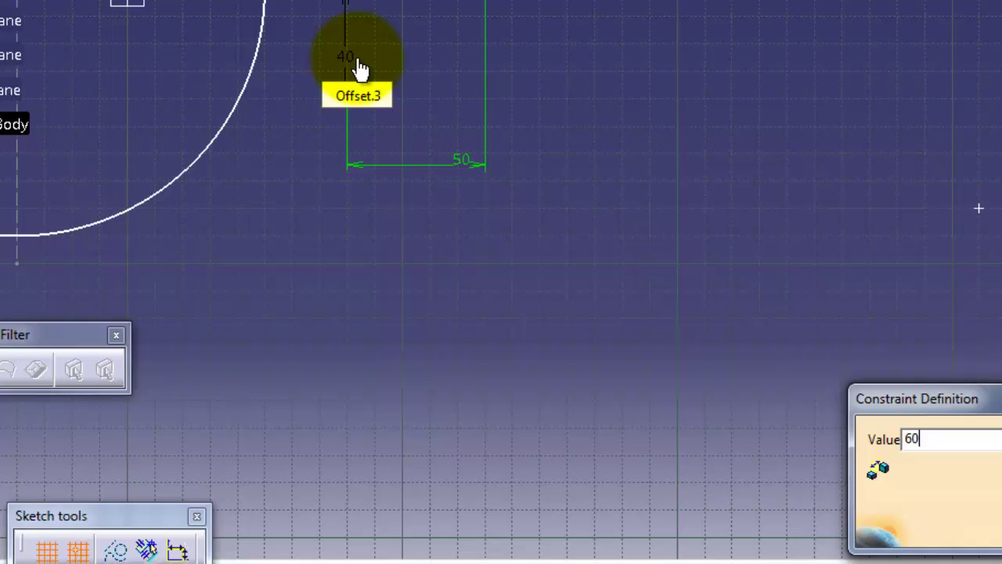
{"action": "key", "text": "Return"}
{"action": "middle_click_drag", "start_coordinate": [664, 22], "coordinate": [672, 179]}
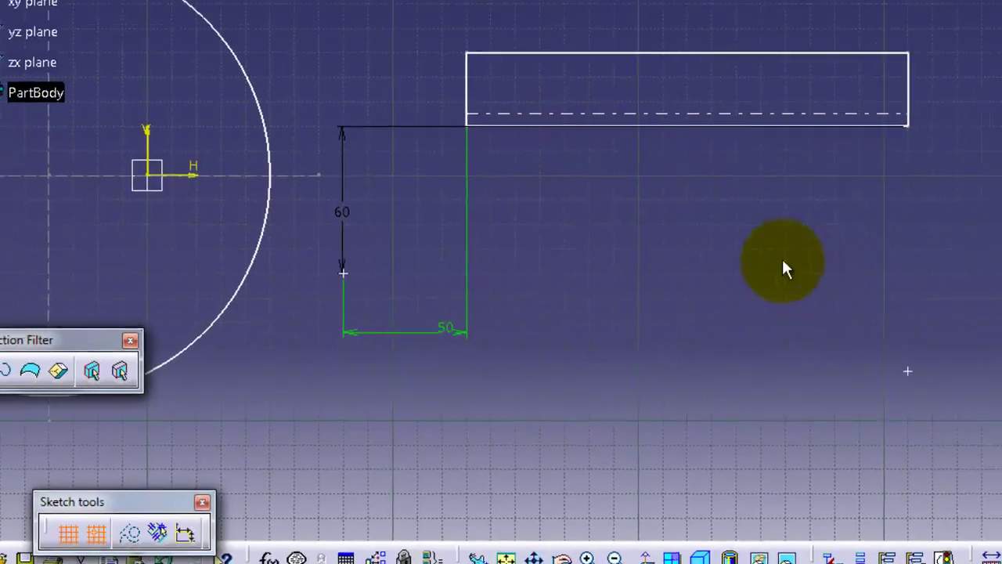
Draw a straight line connecting the dimensioned left point to the point beneath the rectangle's lower right corner.
{"action": "mouse_move", "coordinate": [785, 268]}
{"action": "middle_mouse_down"}
{"action": "mouse_move", "coordinate": [791, 160]}
{"action": "mouse_move", "coordinate": [772, 78]}
{"action": "middle_mouse_up"}
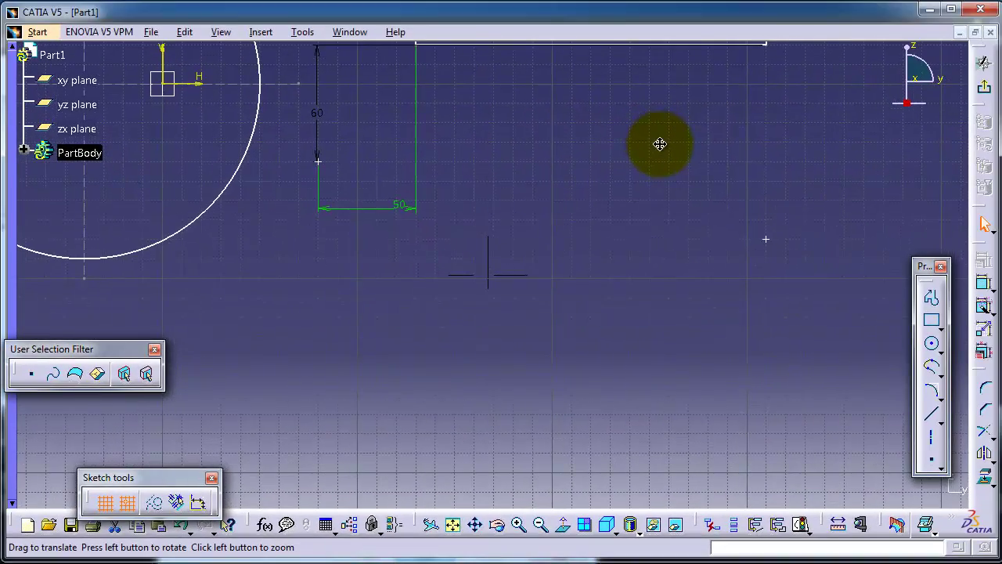
{"action": "left_click", "coordinate": [629, 213]}
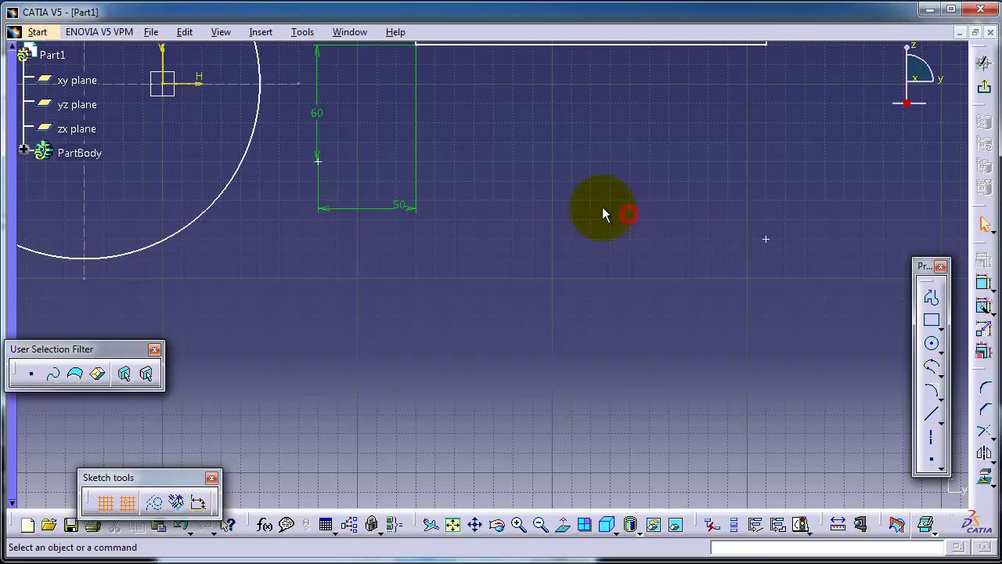
{"action": "left_click", "coordinate": [930, 414]}
{"action": "left_click", "coordinate": [318, 160]}
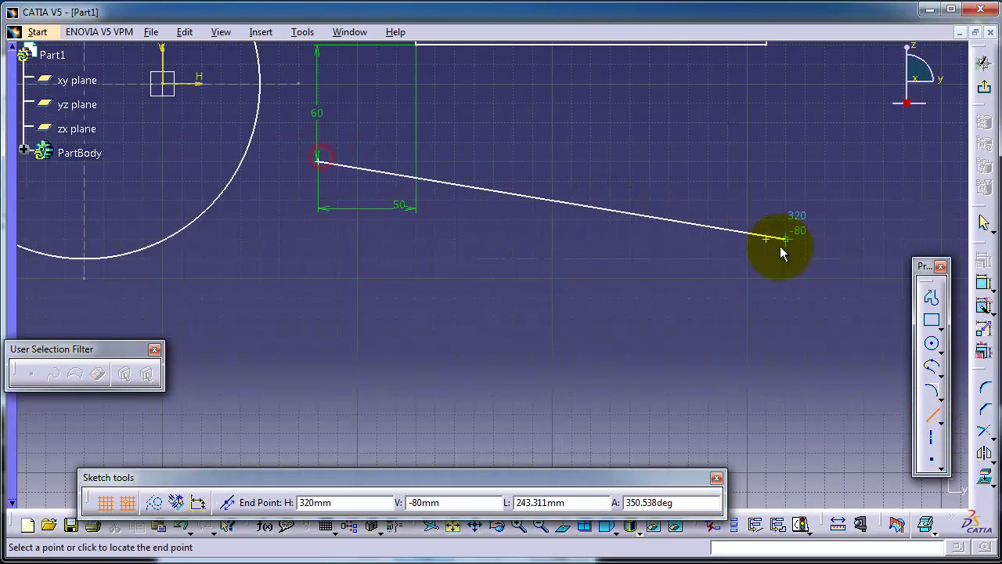
{"action": "left_click", "coordinate": [767, 239]}
Sketch a second, slightly smaller circle centred just below the first one, so that it overlaps the first circle's lower part.
{"action": "mouse_move", "coordinate": [591, 360]}
{"action": "middle_mouse_down"}
{"action": "mouse_move", "coordinate": [658, 334]}
{"action": "mouse_move", "coordinate": [618, 243]}
{"action": "middle_mouse_up"}
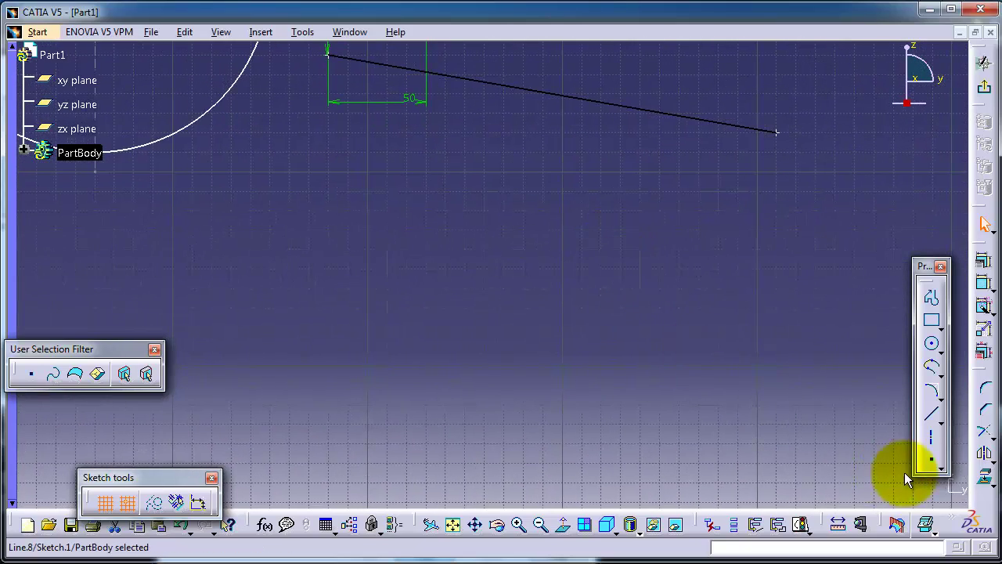
{"action": "left_click", "coordinate": [938, 466]}
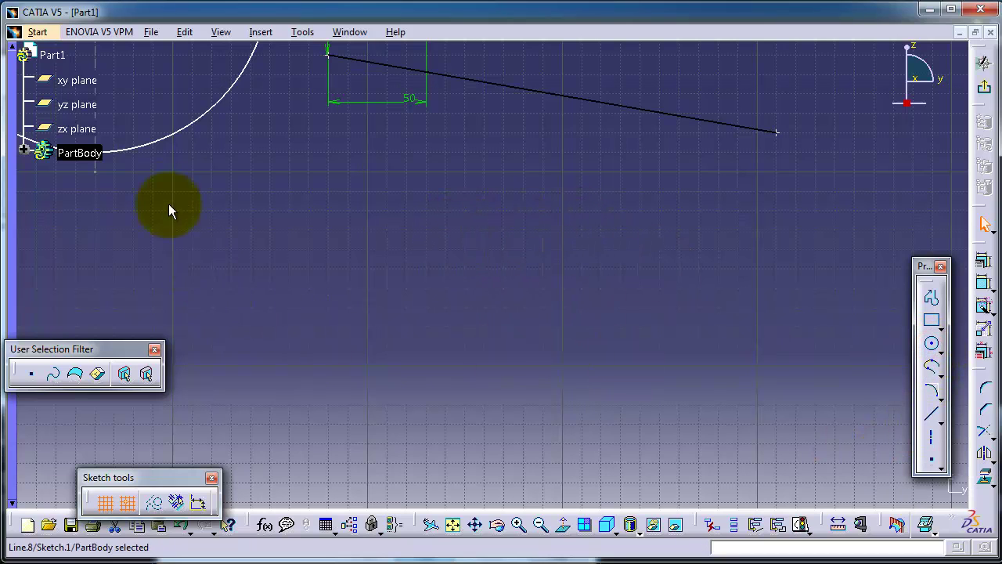
{"action": "mouse_move", "coordinate": [170, 208]}
{"action": "middle_mouse_down"}
{"action": "mouse_move", "coordinate": [447, 338]}
{"action": "mouse_move", "coordinate": [454, 390]}
{"action": "middle_mouse_up"}
{"action": "left_click", "coordinate": [452, 398]}
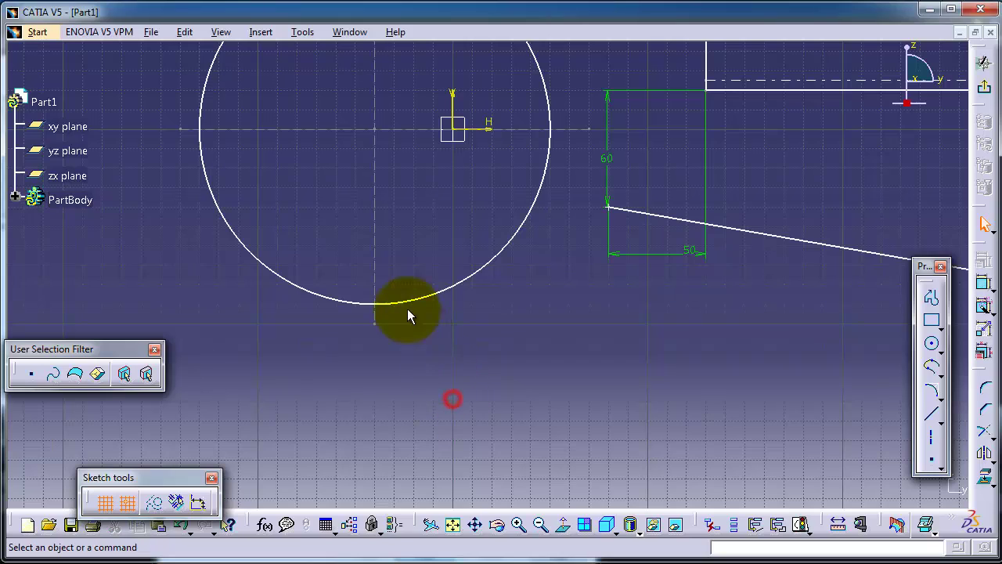
{"action": "left_click", "coordinate": [388, 254]}
{"action": "left_click", "coordinate": [931, 343]}
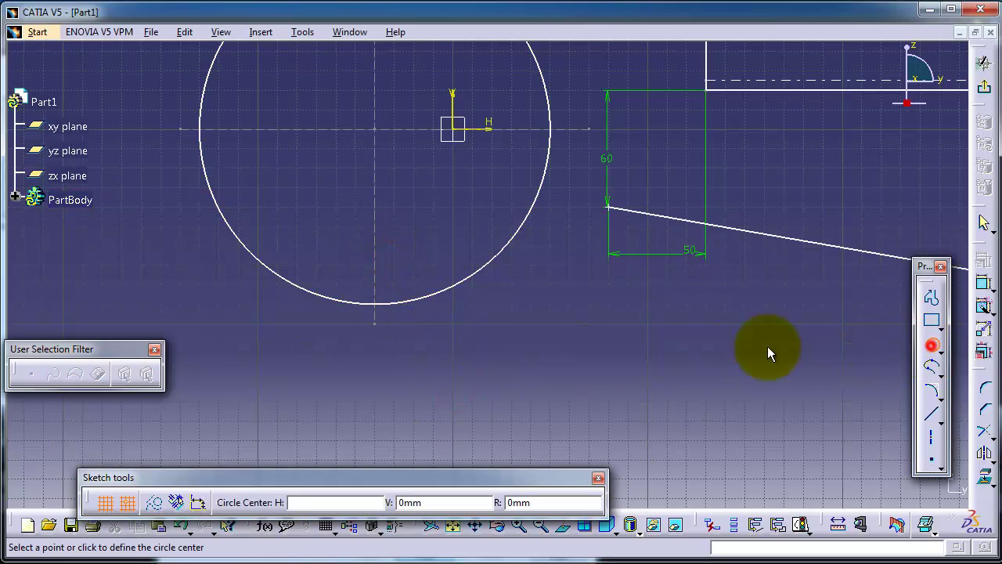
{"action": "left_click", "coordinate": [416, 360]}
{"action": "left_click", "coordinate": [362, 223]}
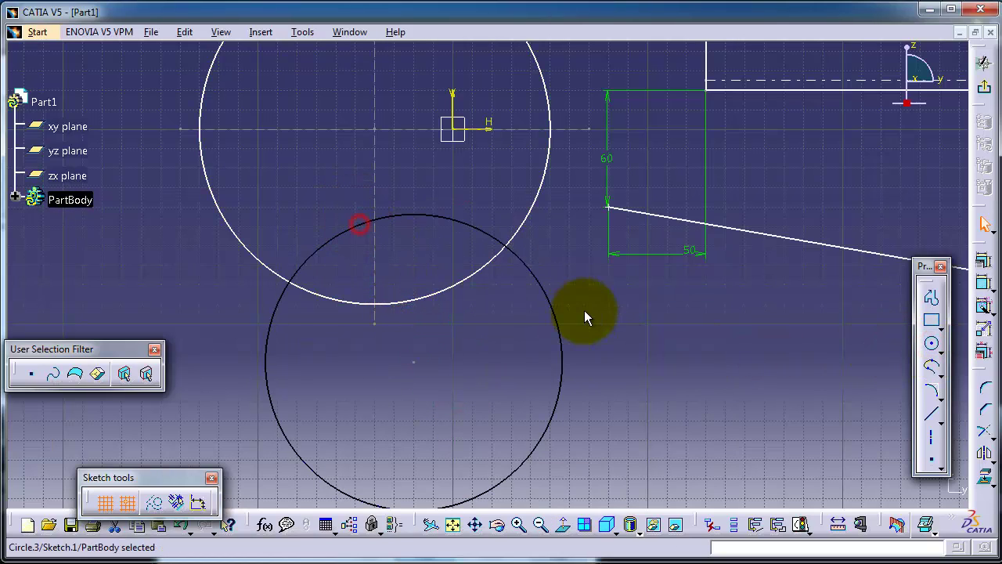
Create intersection points where the two overlapping circles cross.
{"action": "left_click", "coordinate": [942, 468]}
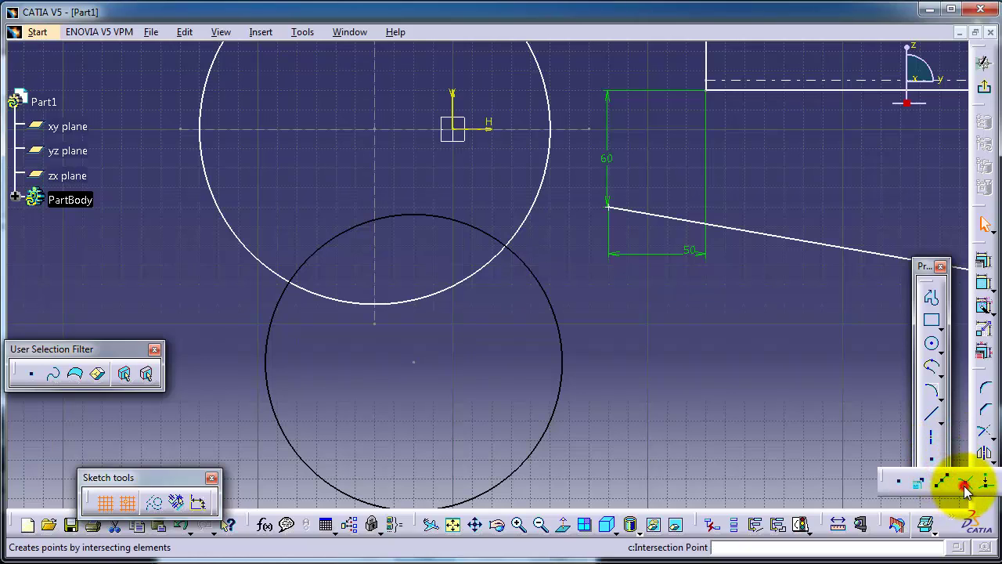
{"action": "left_click", "coordinate": [965, 487]}
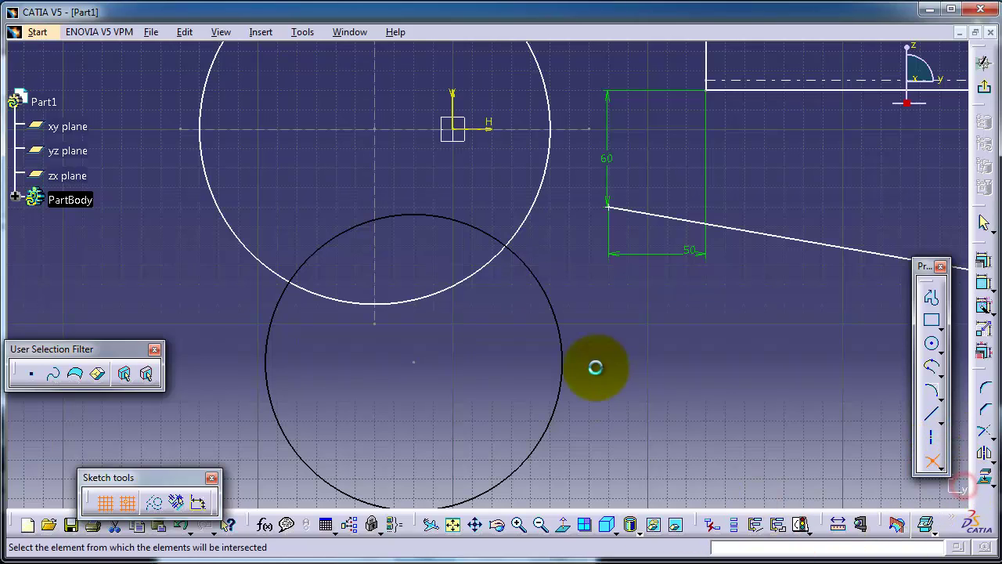
{"action": "left_click", "coordinate": [519, 258]}
{"action": "middle_click_drag", "start_coordinate": [540, 238], "coordinate": [533, 267]}
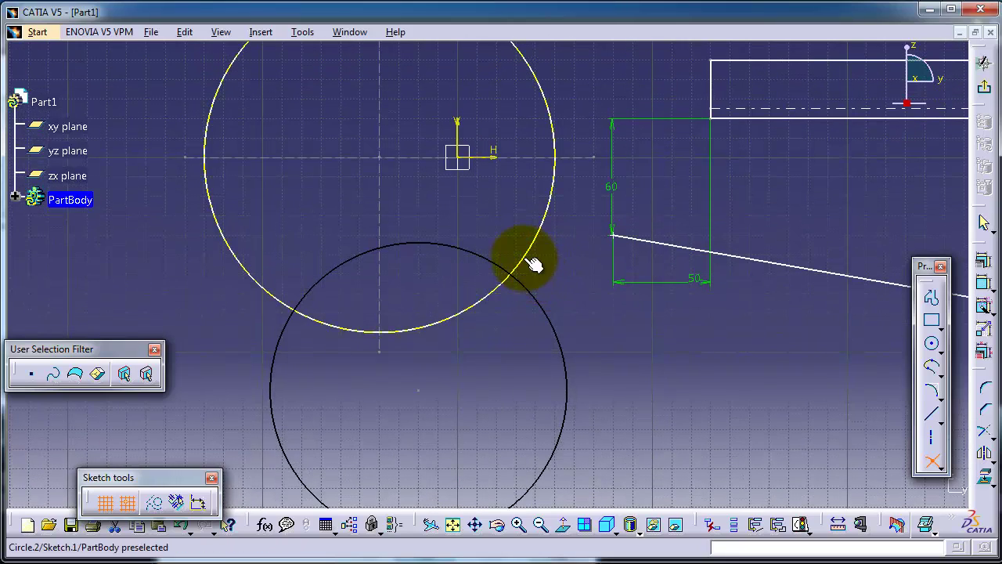
{"action": "left_click", "coordinate": [533, 264]}
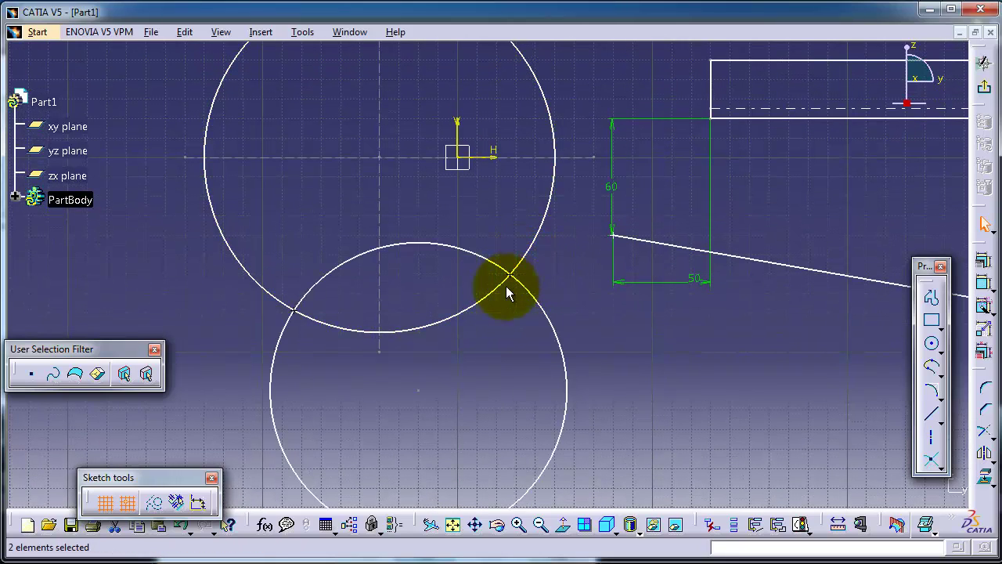
{"action": "mouse_move", "coordinate": [507, 292]}
{"action": "middle_mouse_down"}
{"action": "mouse_move", "coordinate": [573, 251]}
{"action": "mouse_move", "coordinate": [587, 273]}
{"action": "mouse_move", "coordinate": [589, 259]}
{"action": "middle_mouse_up"}
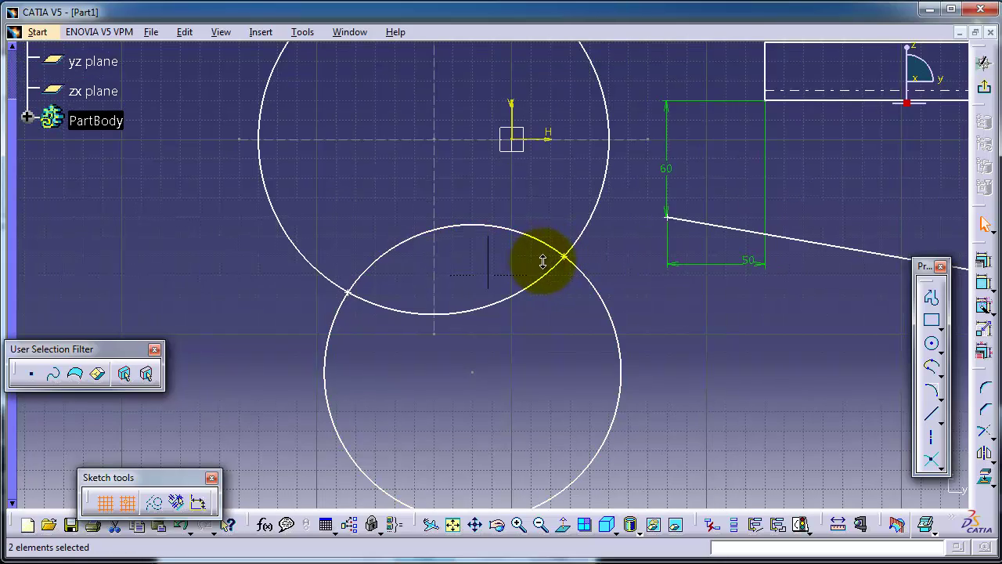
{"action": "mouse_move", "coordinate": [537, 266]}
{"action": "middle_mouse_down"}
{"action": "mouse_move", "coordinate": [521, 170]}
{"action": "mouse_move", "coordinate": [531, 128]}
{"action": "mouse_move", "coordinate": [577, 179]}
{"action": "middle_mouse_up"}
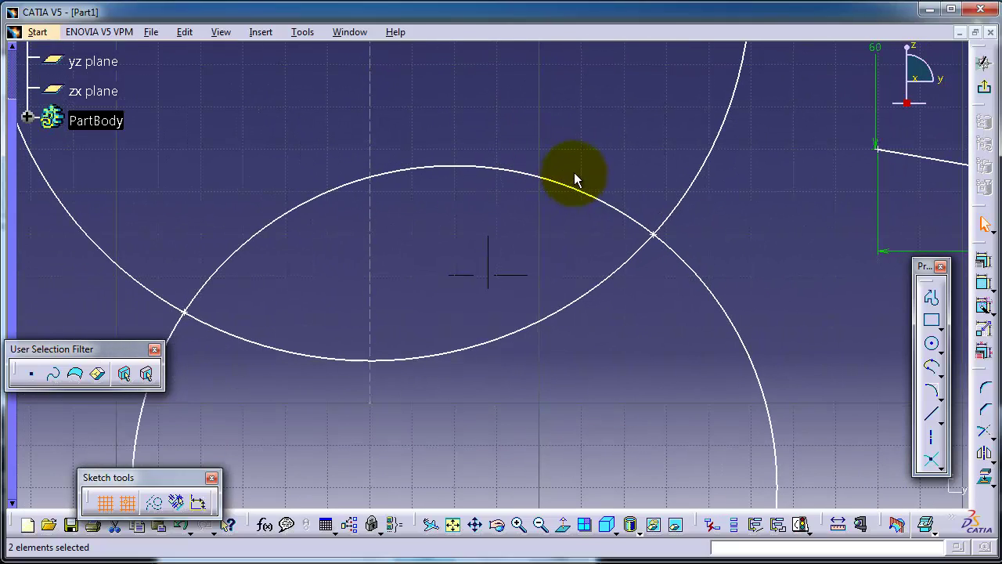
{"action": "left_click", "coordinate": [666, 233]}
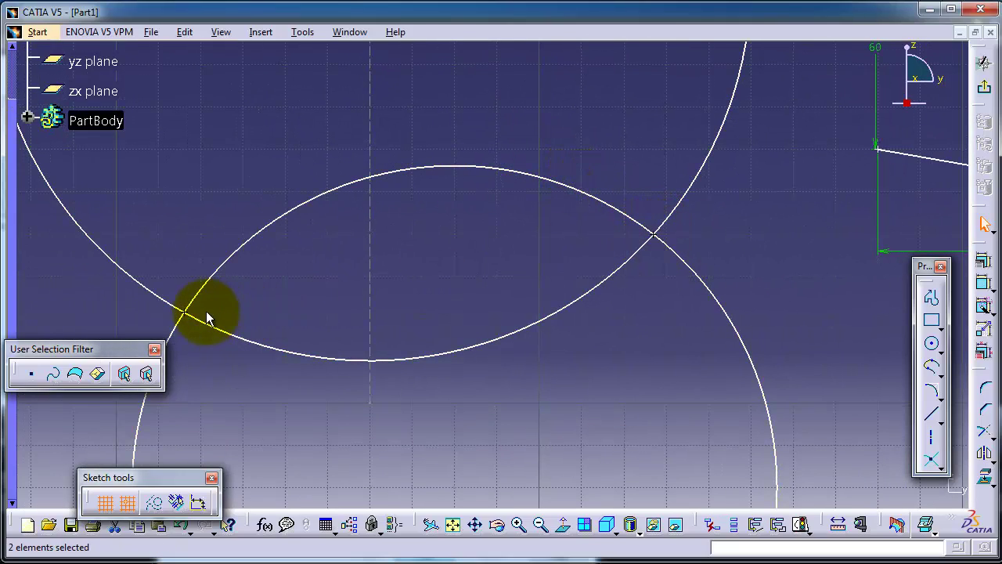